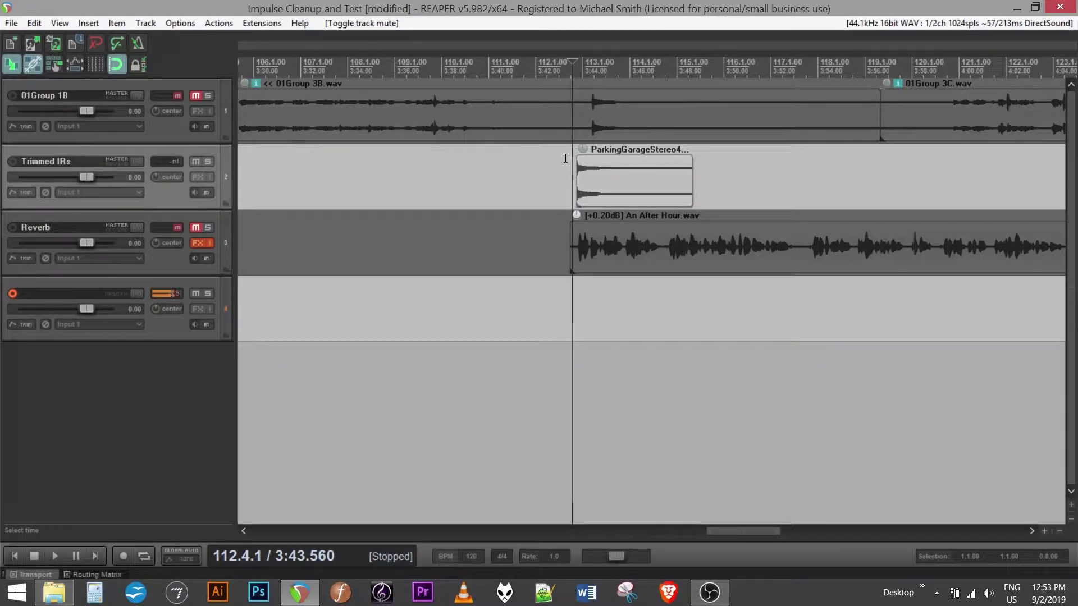
Step: Place the play position at the impulse item's start and preview playback from there
{"action": "left_click", "coordinate": [568, 160]}
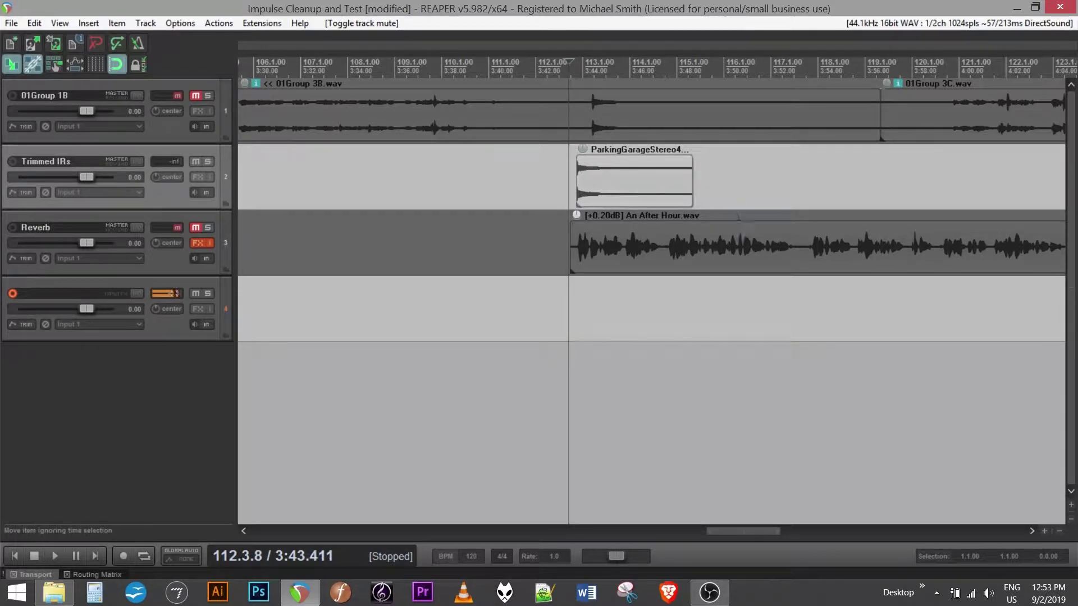
{"action": "left_click", "coordinate": [571, 147]}
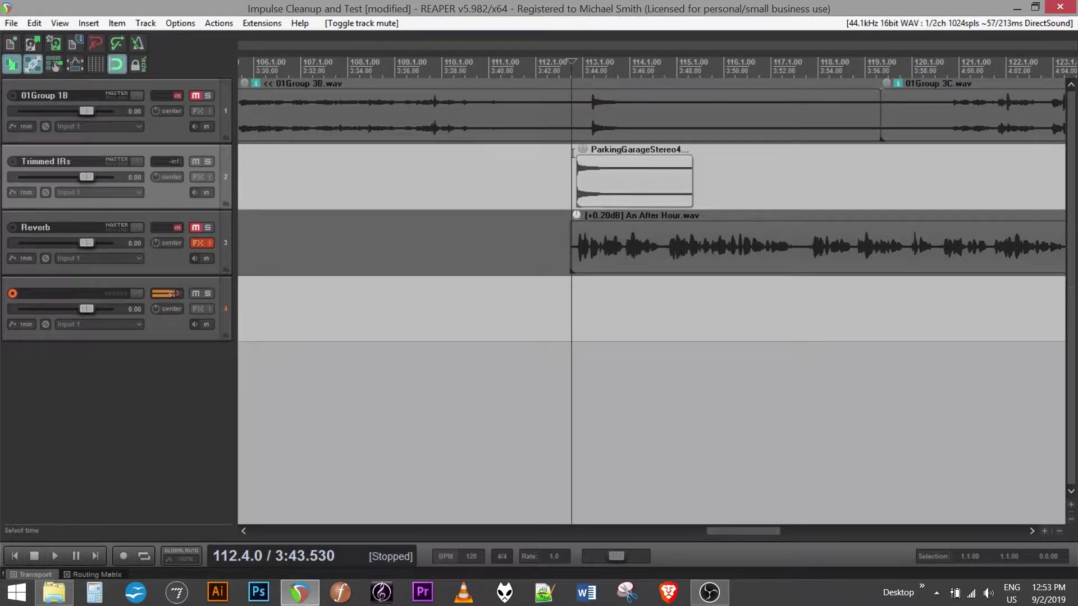
{"action": "scroll", "coordinate": [659, 164], "scroll_direction": "up", "scroll_amount": 2}
{"action": "left_click", "coordinate": [656, 152]}
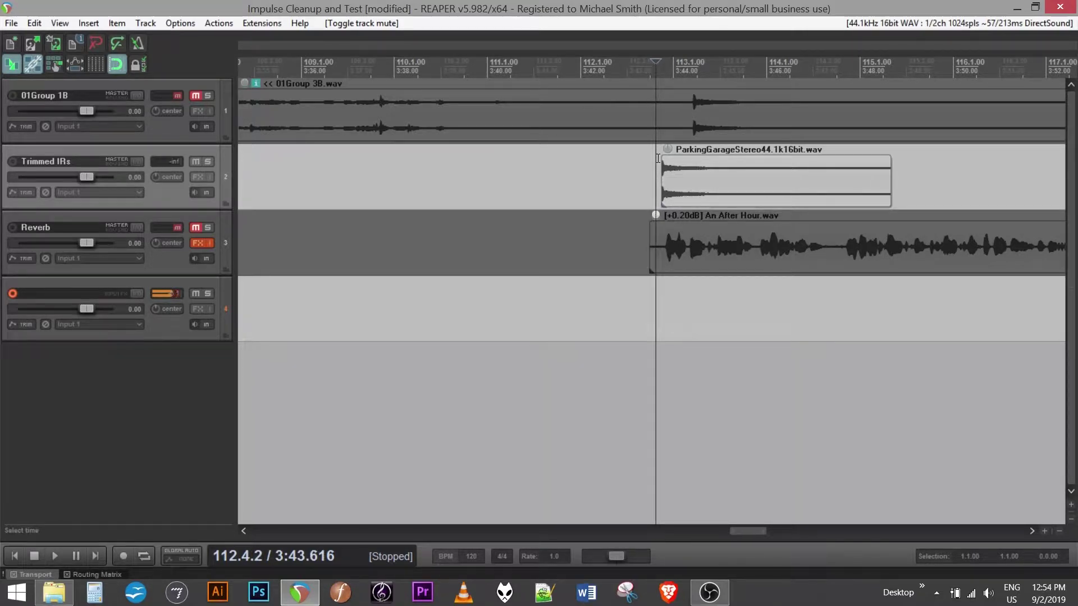
{"action": "left_click", "coordinate": [657, 159]}
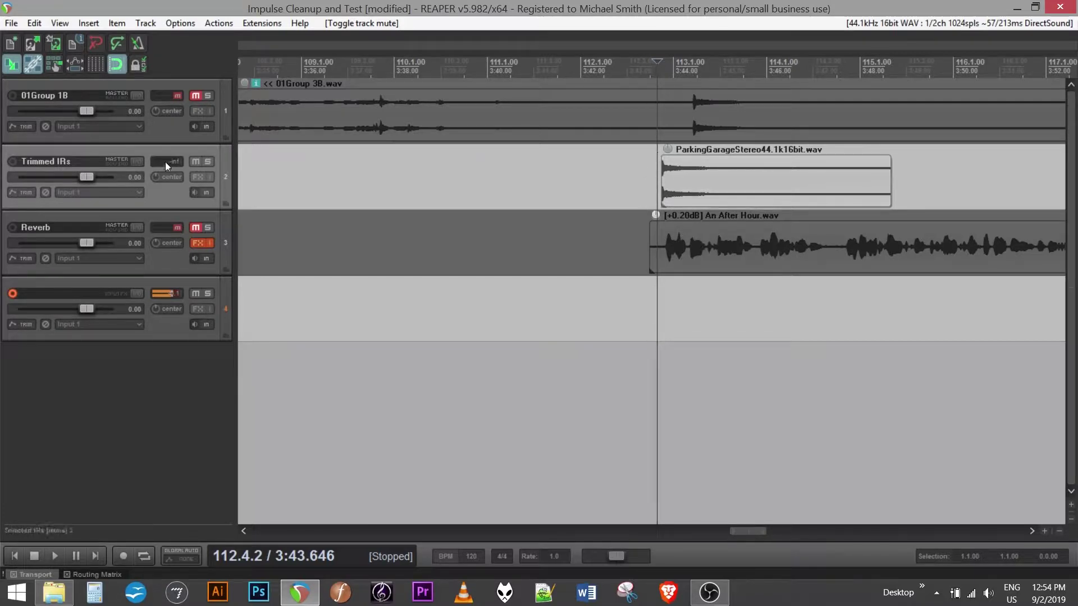
{"action": "left_click", "coordinate": [659, 147]}
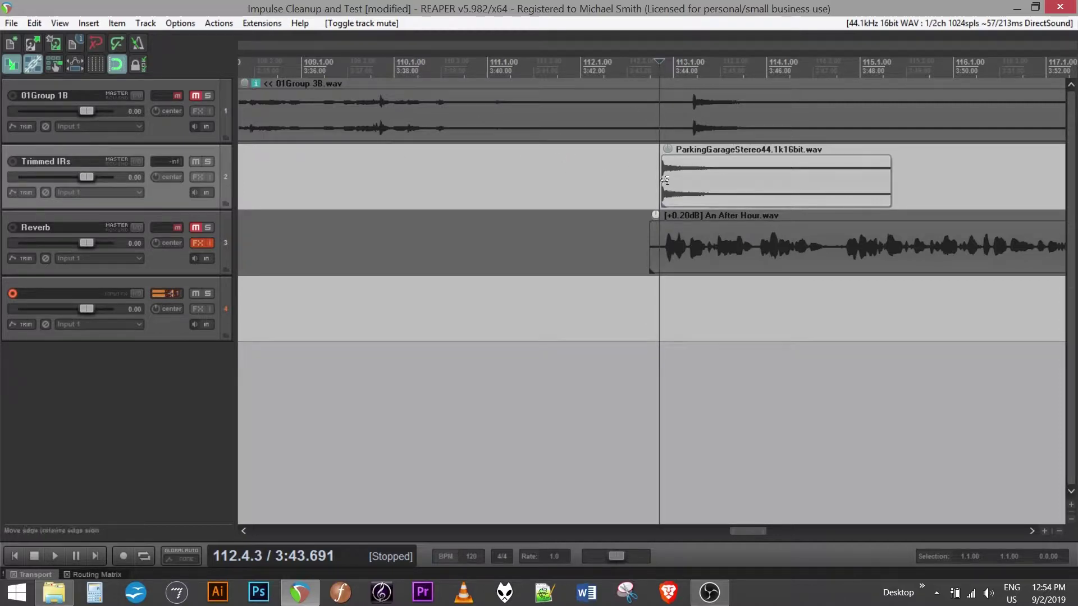
{"action": "left_click", "coordinate": [658, 152]}
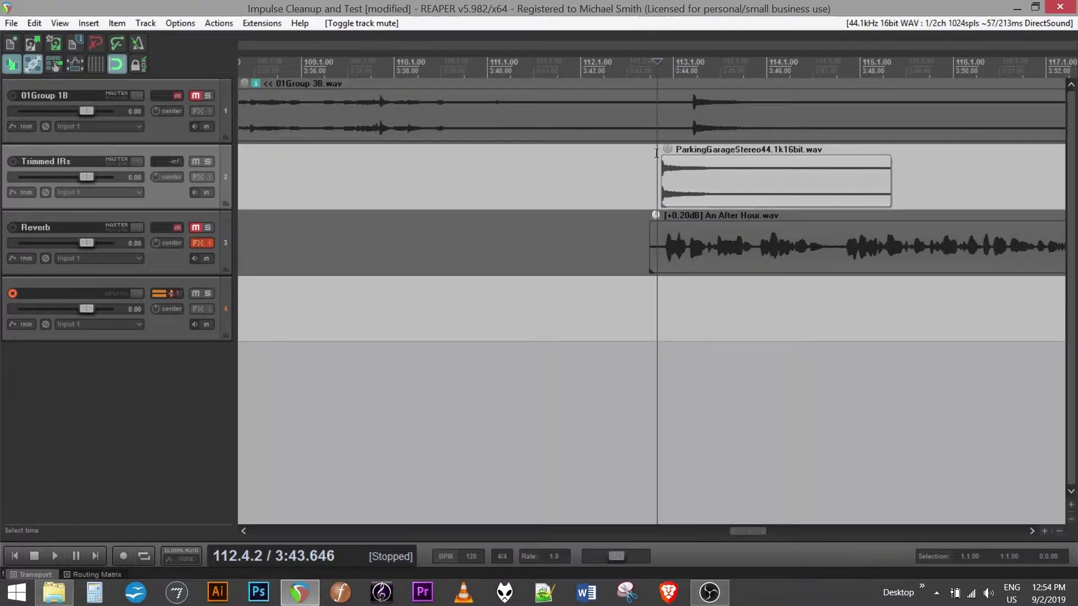
{"action": "key", "text": "space"}
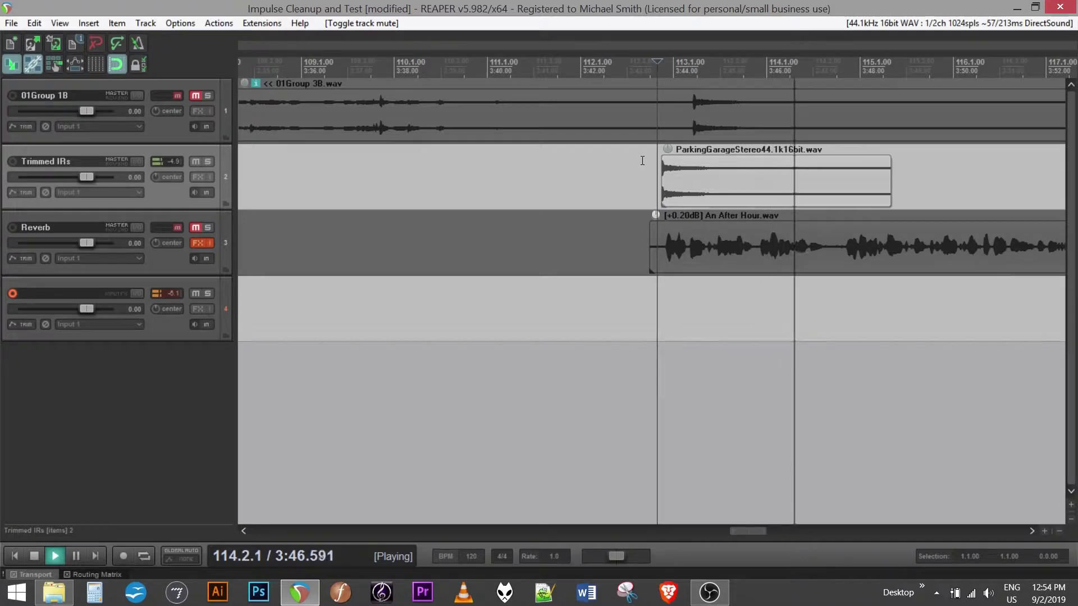
{"action": "key", "text": "space"}
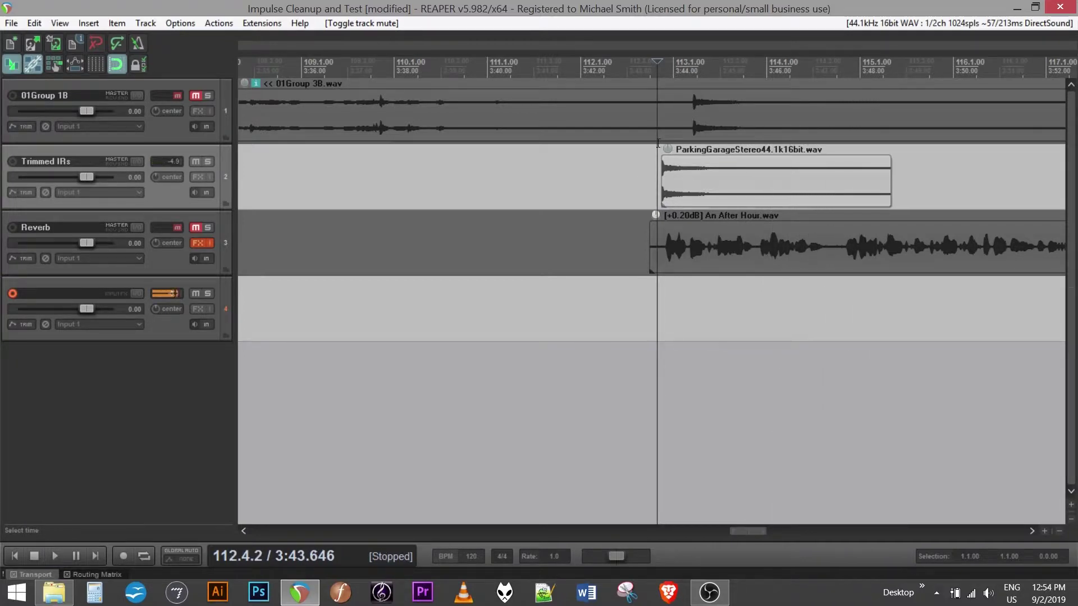
Step: Move the play position to the impulse onset and select the ParkingGarage impulse item
{"action": "left_click", "coordinate": [656, 147]}
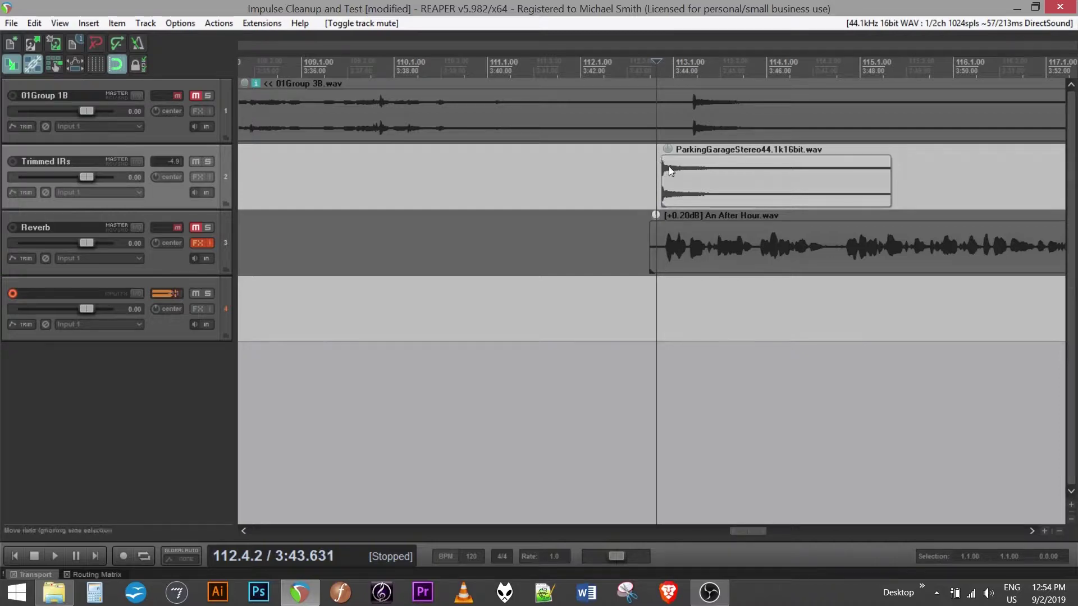
{"action": "scroll", "coordinate": [664, 174], "scroll_direction": "up", "scroll_amount": 8}
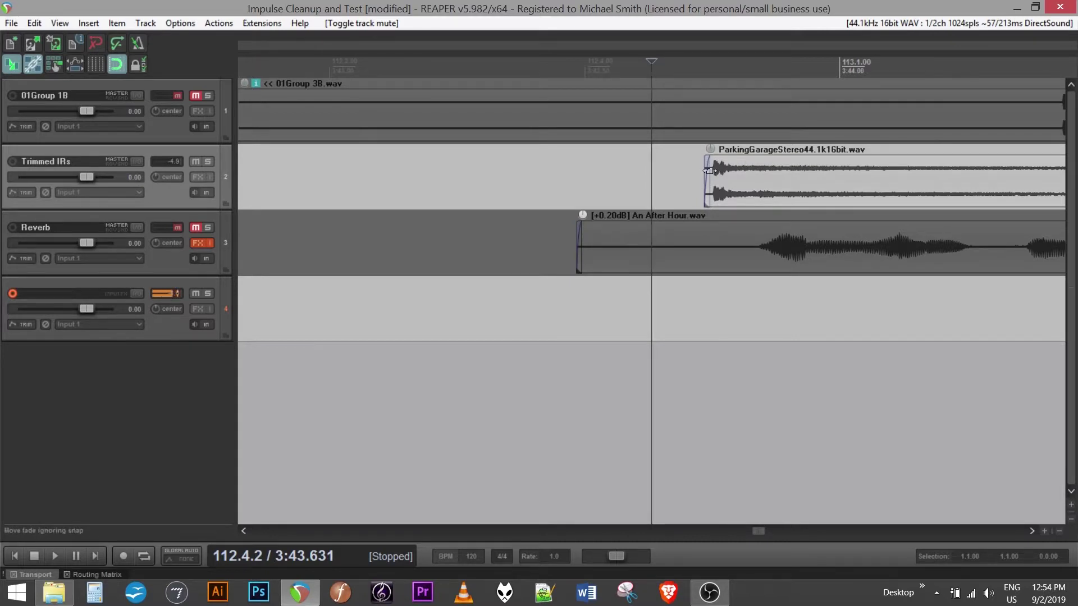
{"action": "left_click", "coordinate": [704, 171]}
{"action": "scroll", "coordinate": [707, 174], "scroll_direction": "down", "scroll_amount": 6}
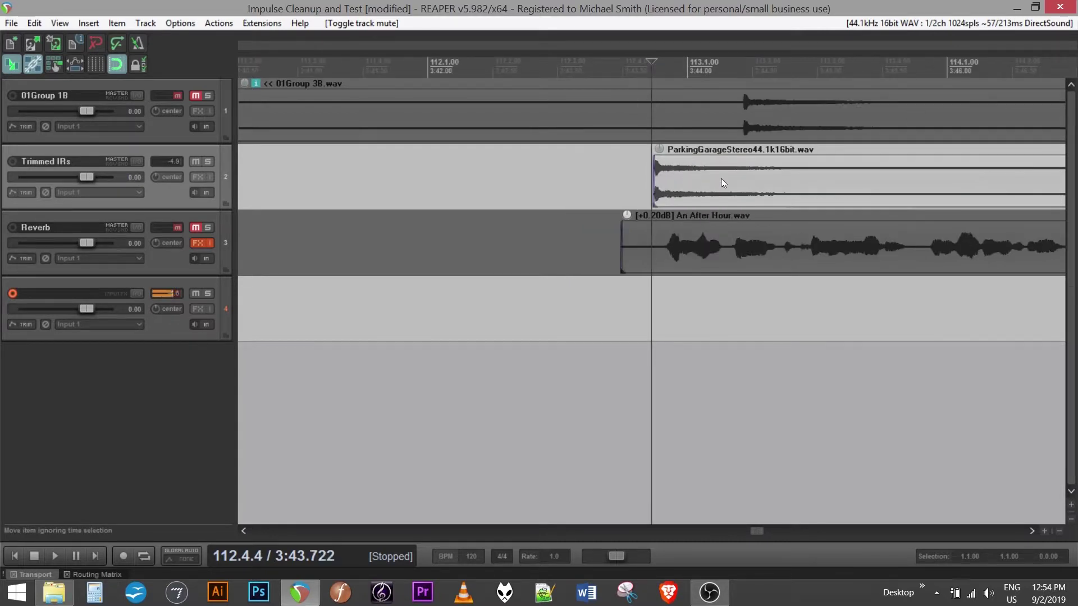
{"action": "left_click", "coordinate": [984, 170]}
{"action": "scroll", "coordinate": [469, 157], "scroll_direction": "up", "scroll_amount": 8}
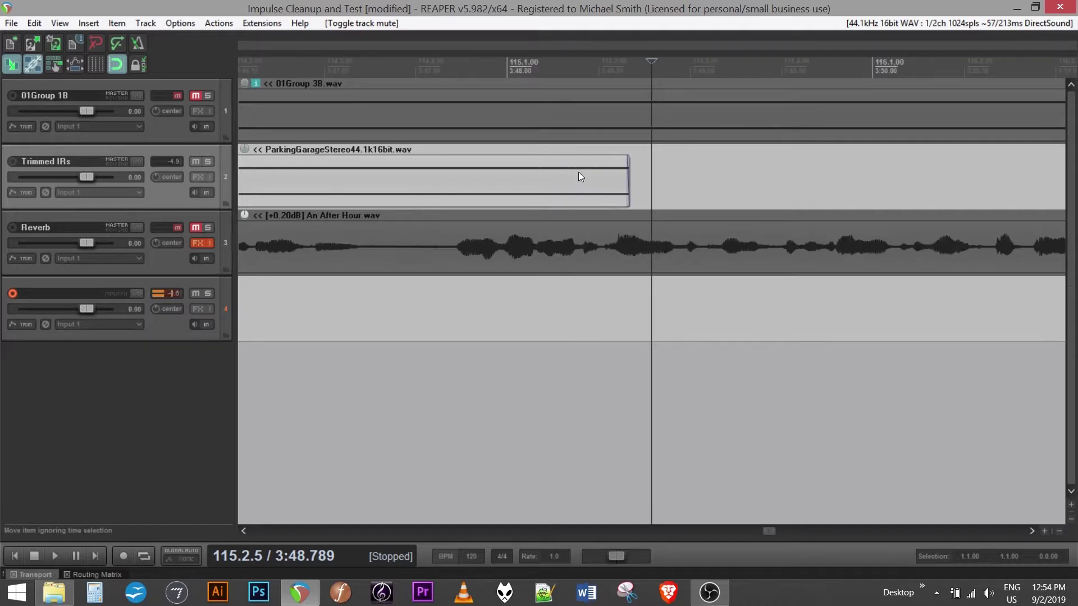
{"action": "scroll", "coordinate": [578, 172], "scroll_direction": "down", "scroll_amount": 6}
{"action": "left_click", "coordinate": [541, 186]}
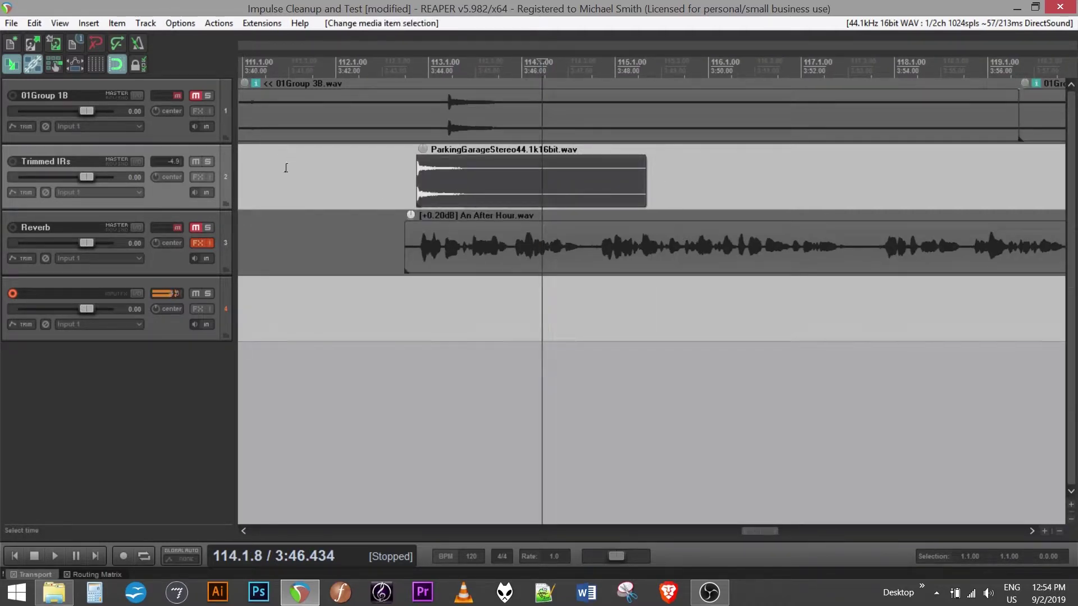
Step: Mute Trimmed IRs, unmute Reverb, and bring up Reverb's Impulser2 settings
{"action": "left_click", "coordinate": [196, 162]}
{"action": "left_click", "coordinate": [195, 228]}
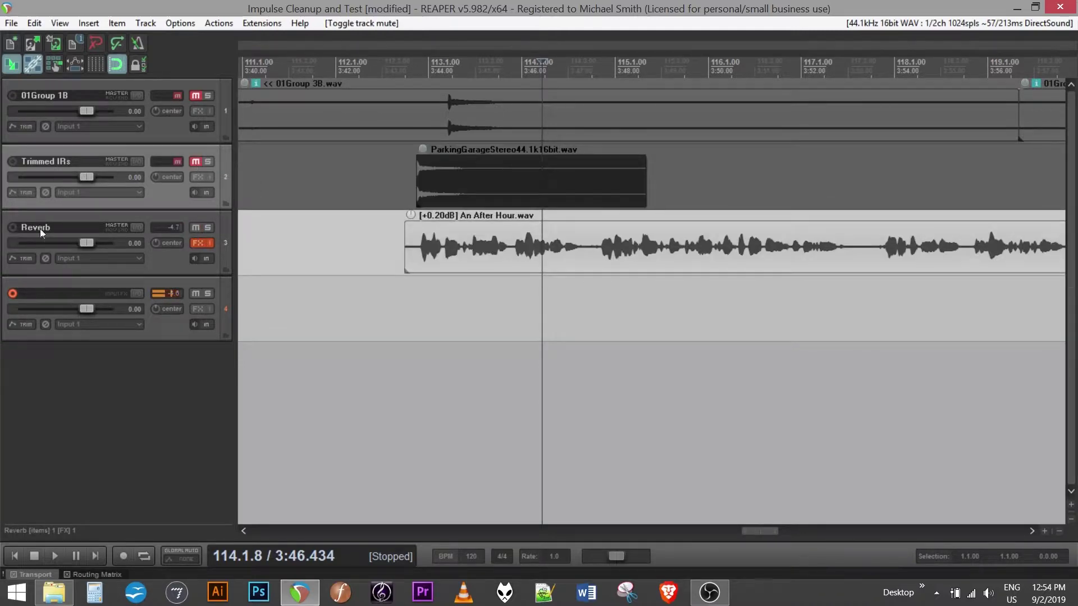
{"action": "left_click", "coordinate": [198, 245]}
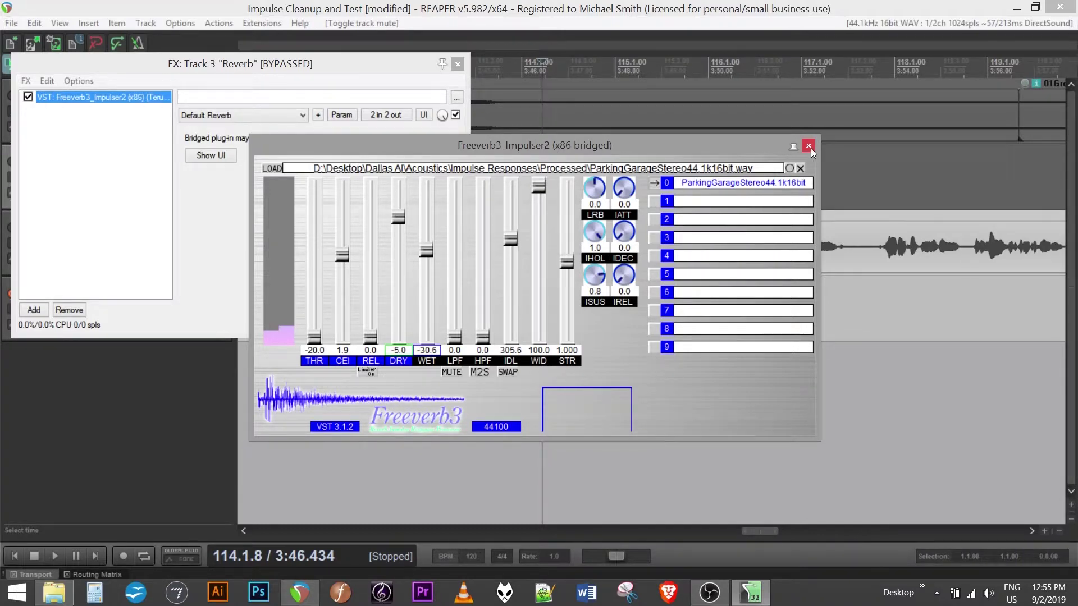
{"action": "left_click", "coordinate": [272, 168]}
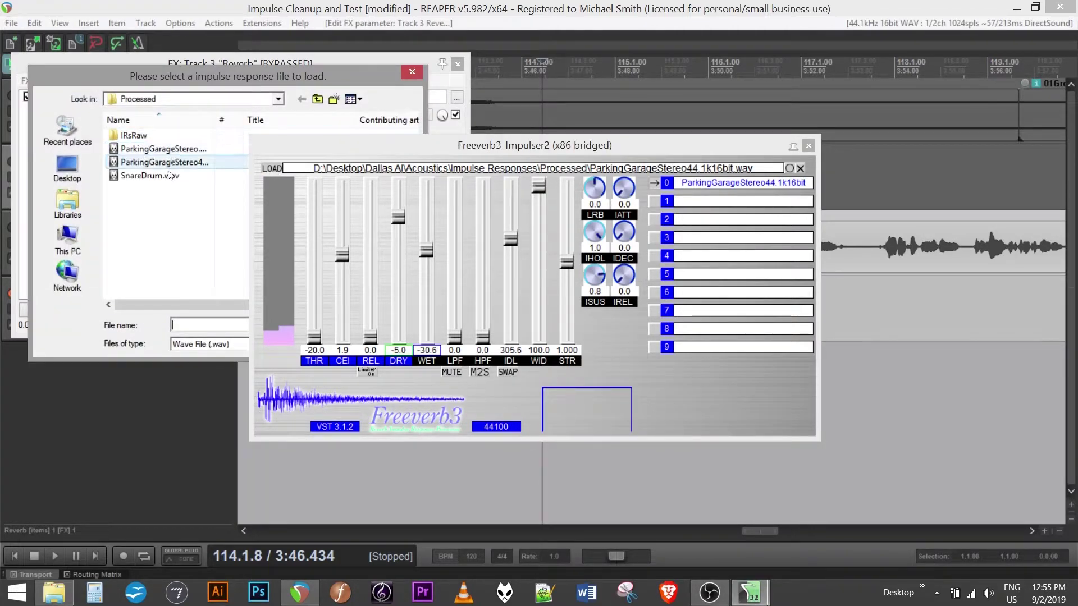
{"action": "left_click", "coordinate": [412, 71]}
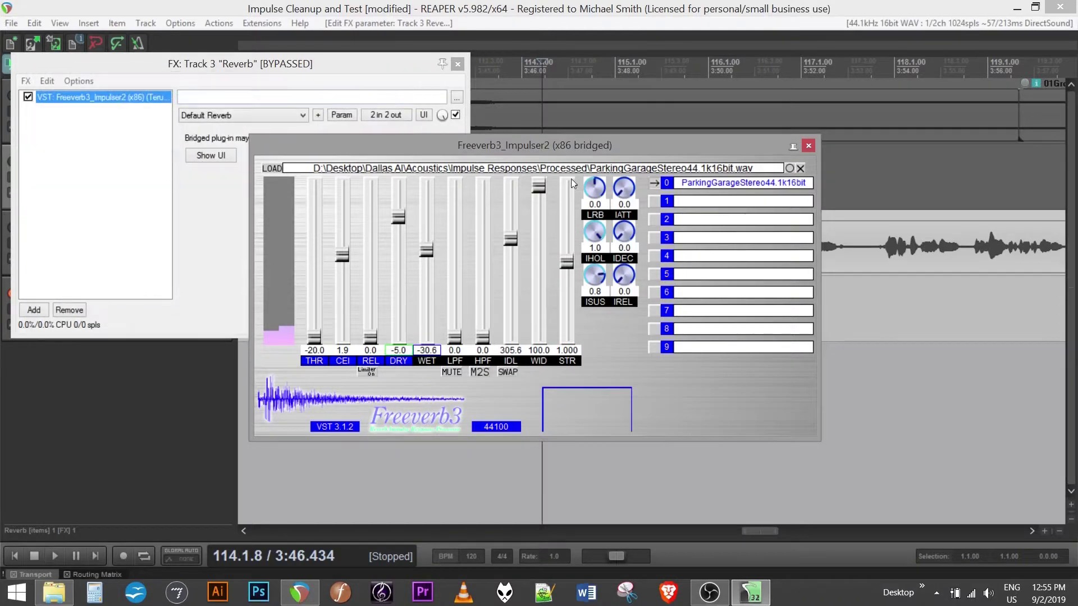
{"action": "left_click", "coordinate": [808, 146]}
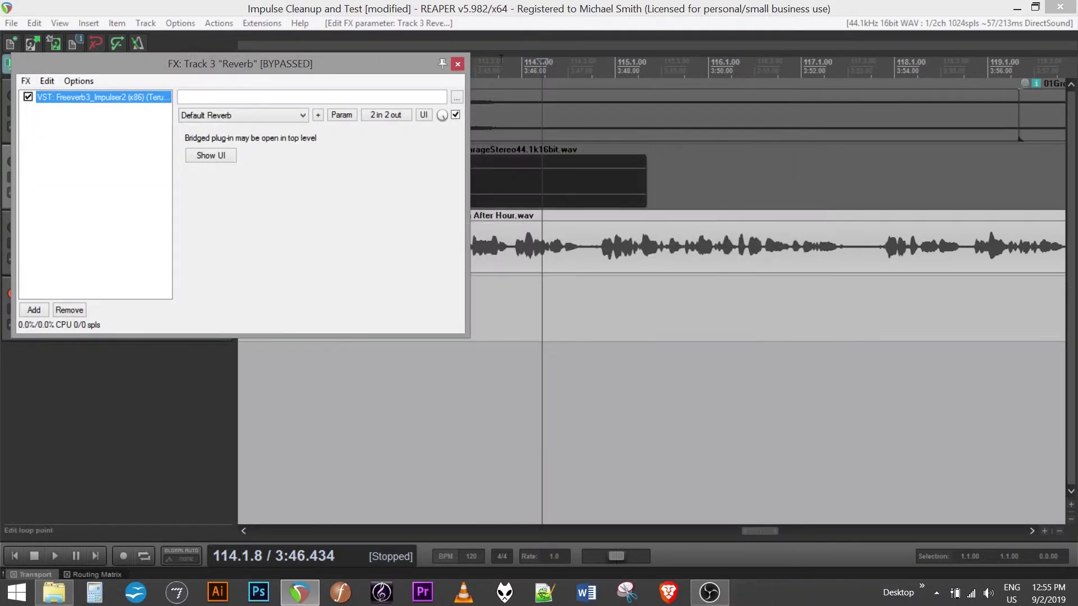
{"action": "left_click", "coordinate": [458, 65]}
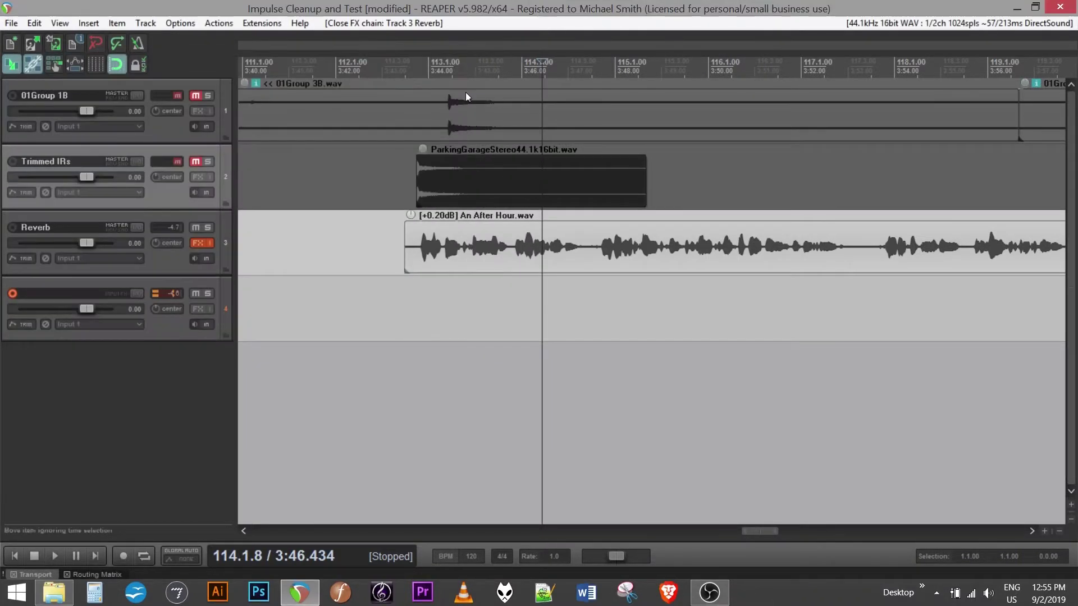
Step: Preview the speech dry from near the item starts, then enable Reverb's Impulser2 and replay
{"action": "left_click", "coordinate": [471, 284]}
{"action": "left_click", "coordinate": [421, 283]}
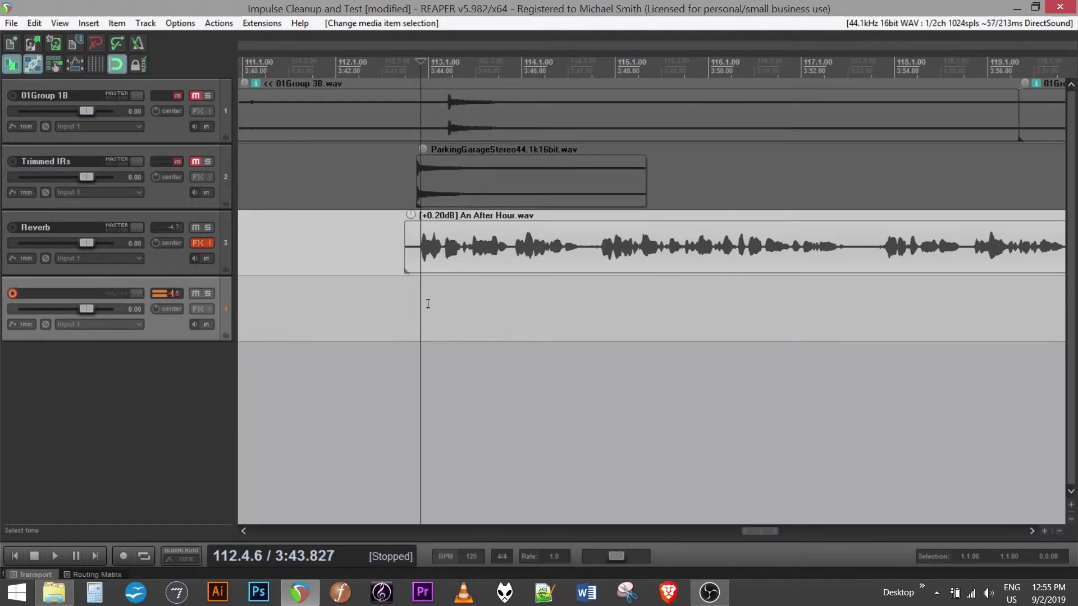
{"action": "key", "text": "space"}
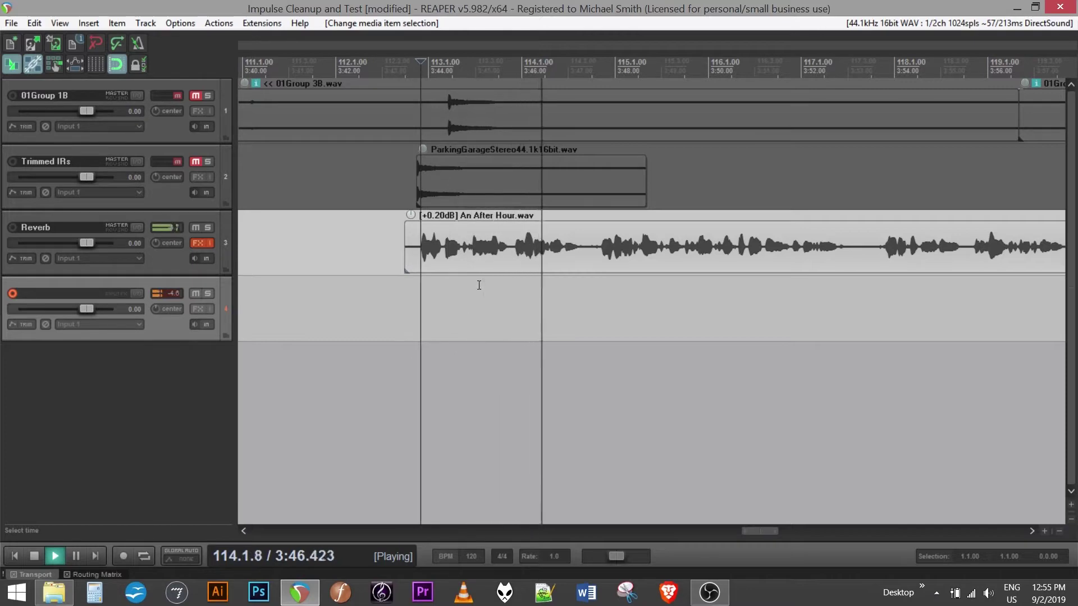
{"action": "key", "text": "space"}
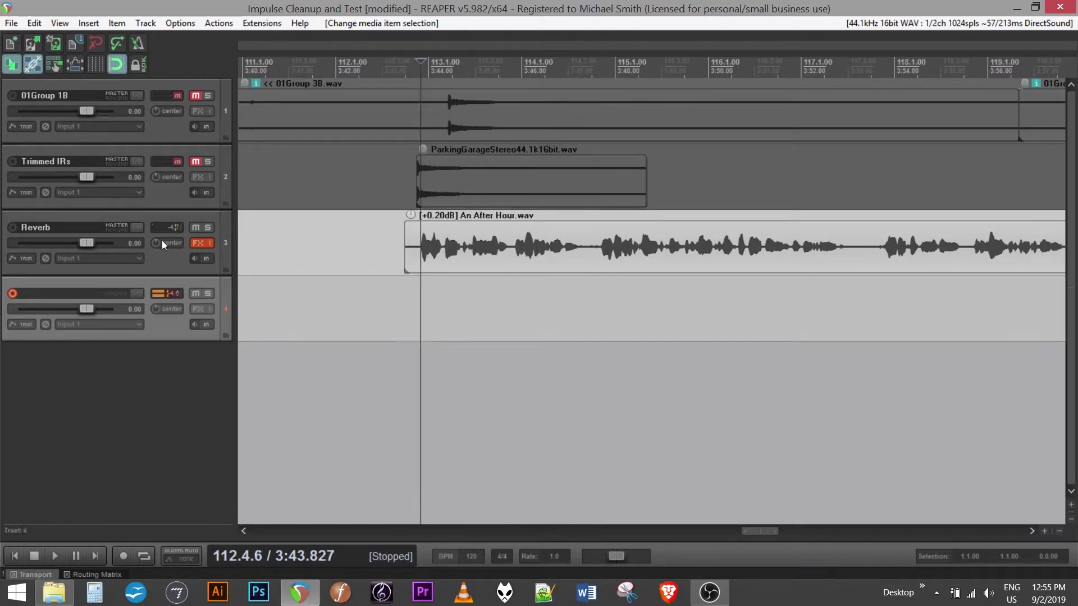
{"action": "left_click", "coordinate": [208, 242]}
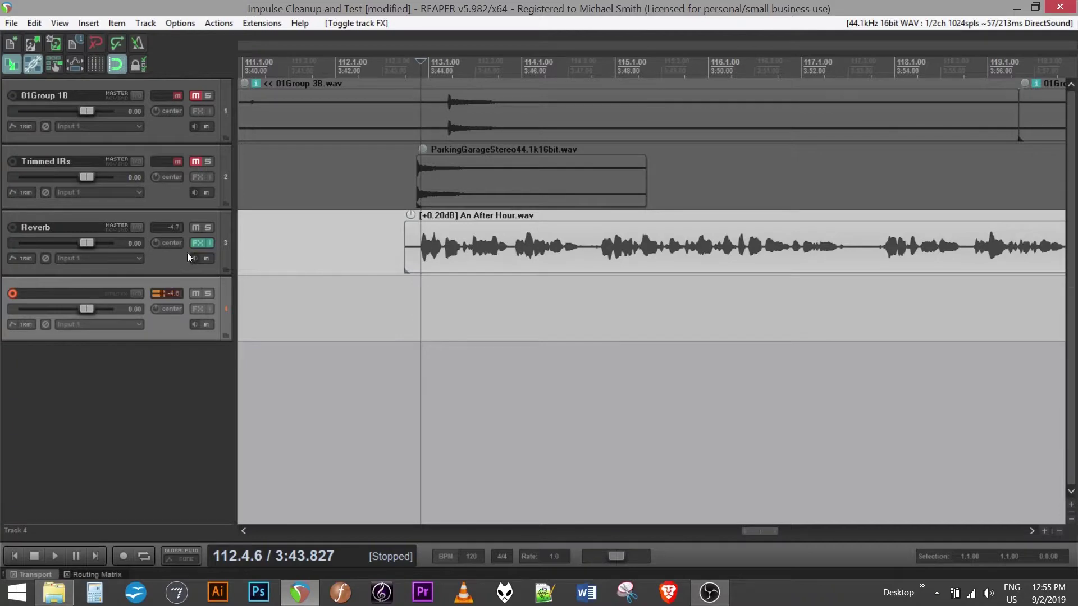
{"action": "key", "text": "space"}
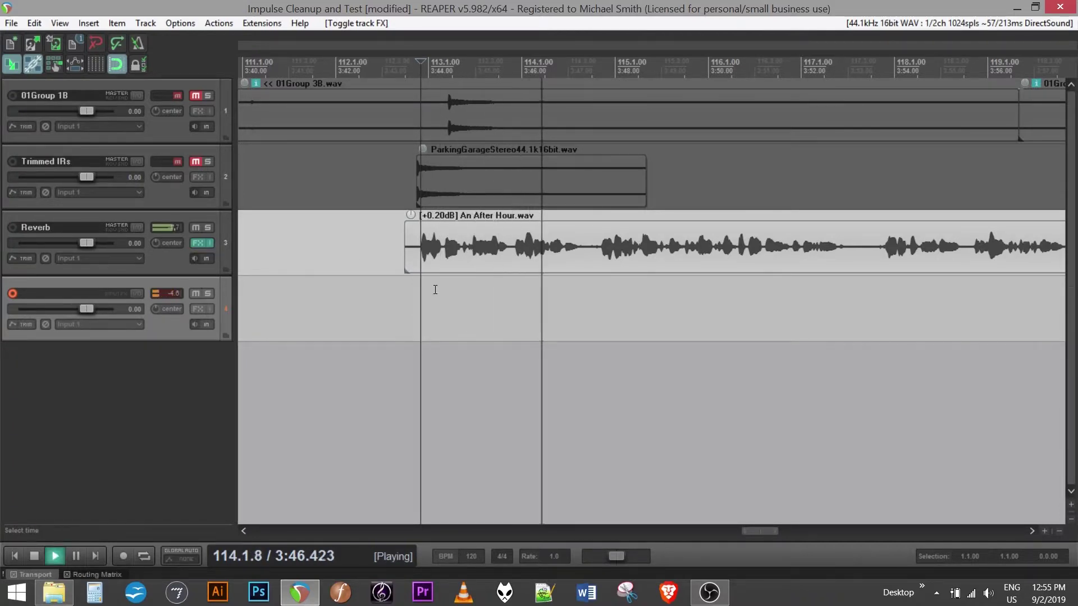
Step: Lower Impulser2's DRY level on the Reverb track to -13.3 dB and close the plugin windows
{"action": "left_click", "coordinate": [198, 242]}
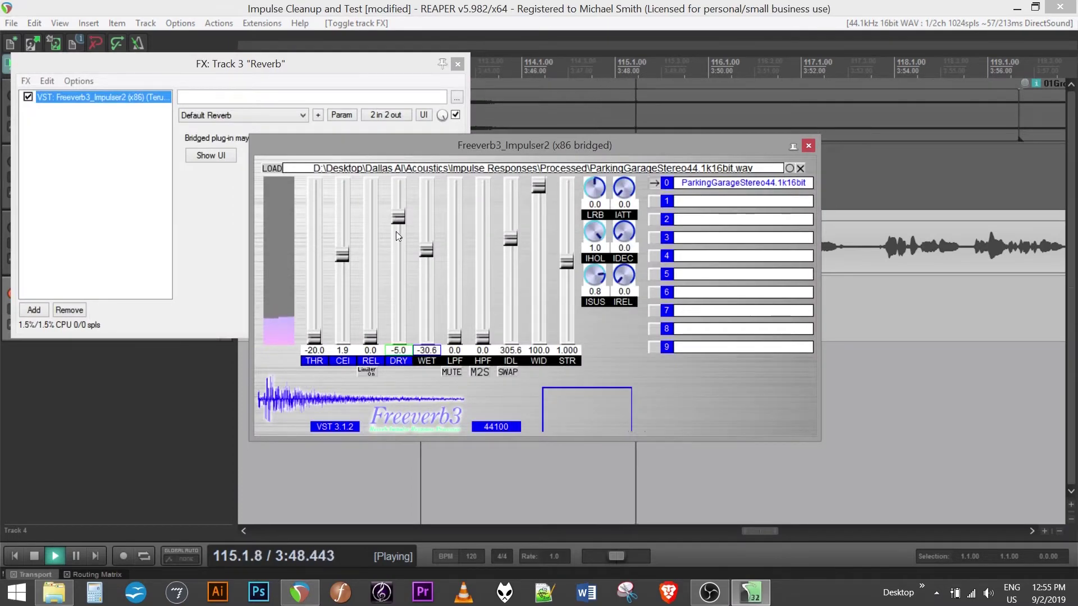
{"action": "left_click_drag", "start_coordinate": [401, 226], "coordinate": [400, 238]}
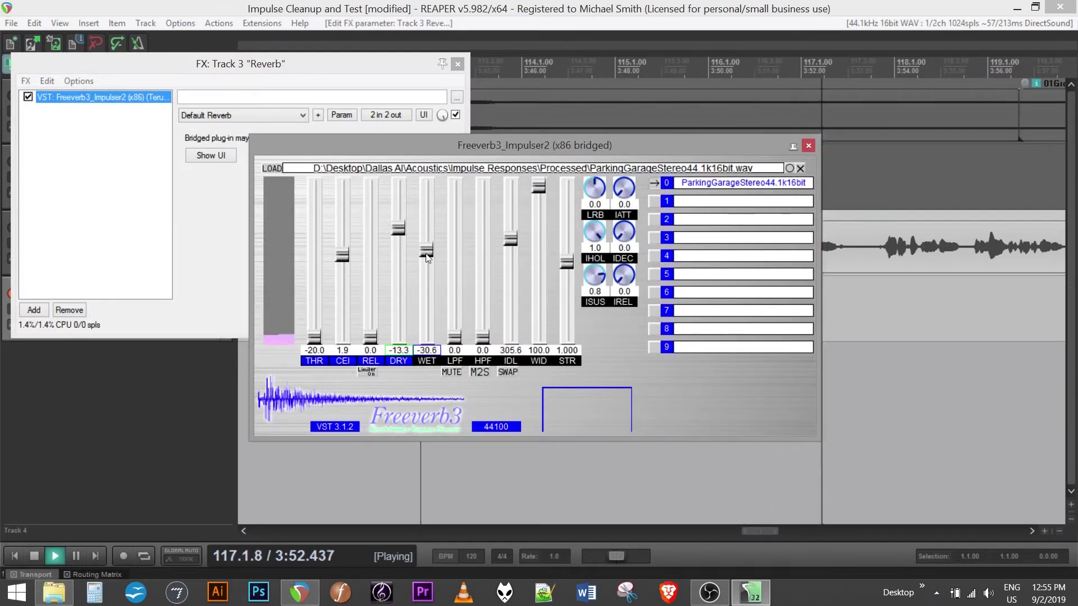
{"action": "left_click", "coordinate": [808, 146]}
{"action": "left_click", "coordinate": [458, 64]}
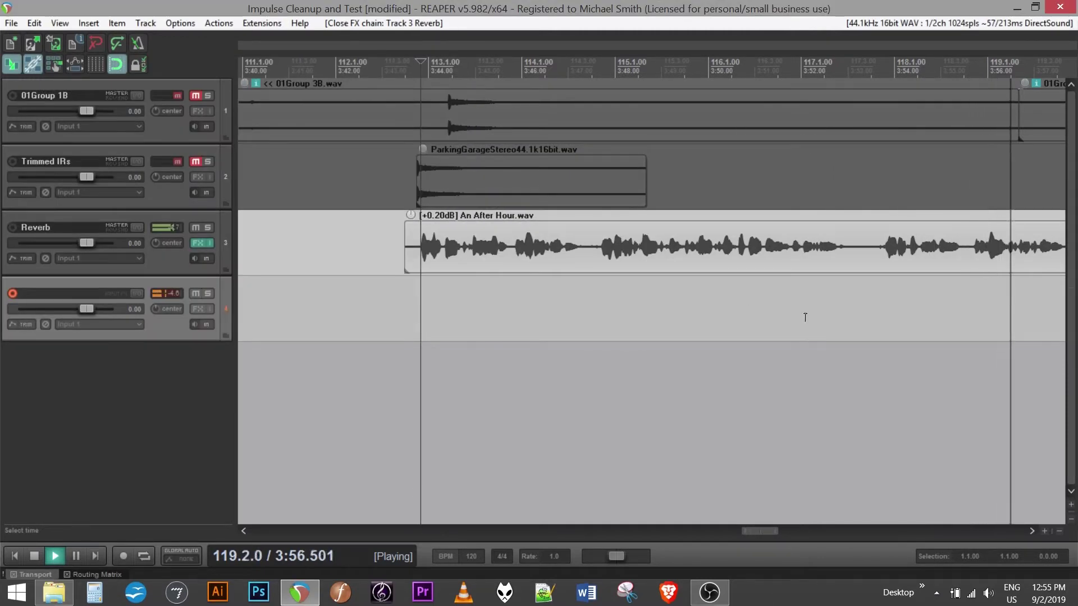
Step: Stop playback and set the play position just before the An After Hour.wav speech clip
{"action": "key", "text": "space"}
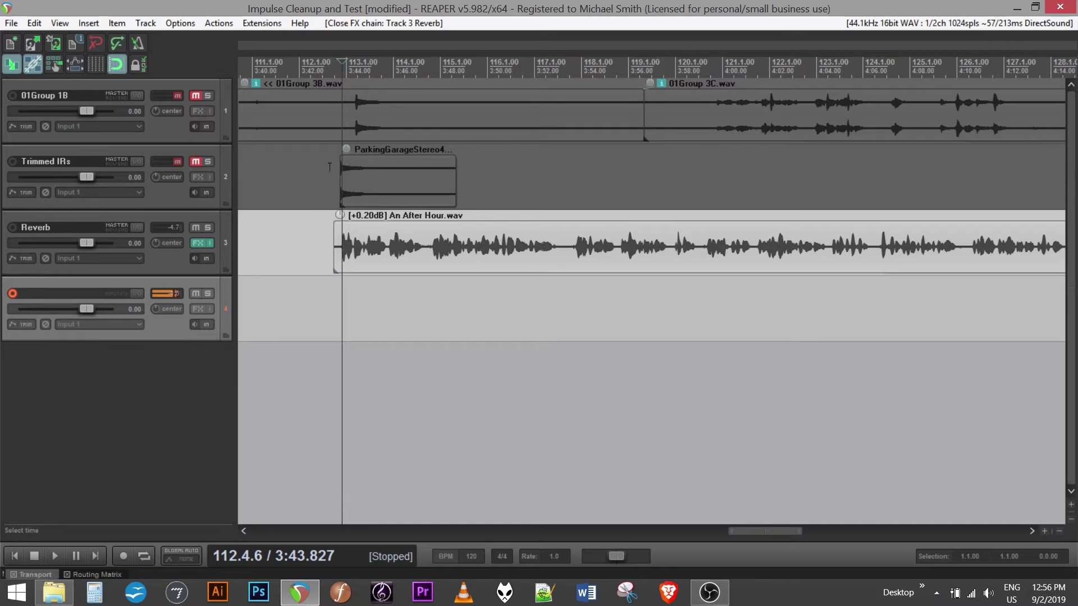
{"action": "left_click", "coordinate": [324, 216]}
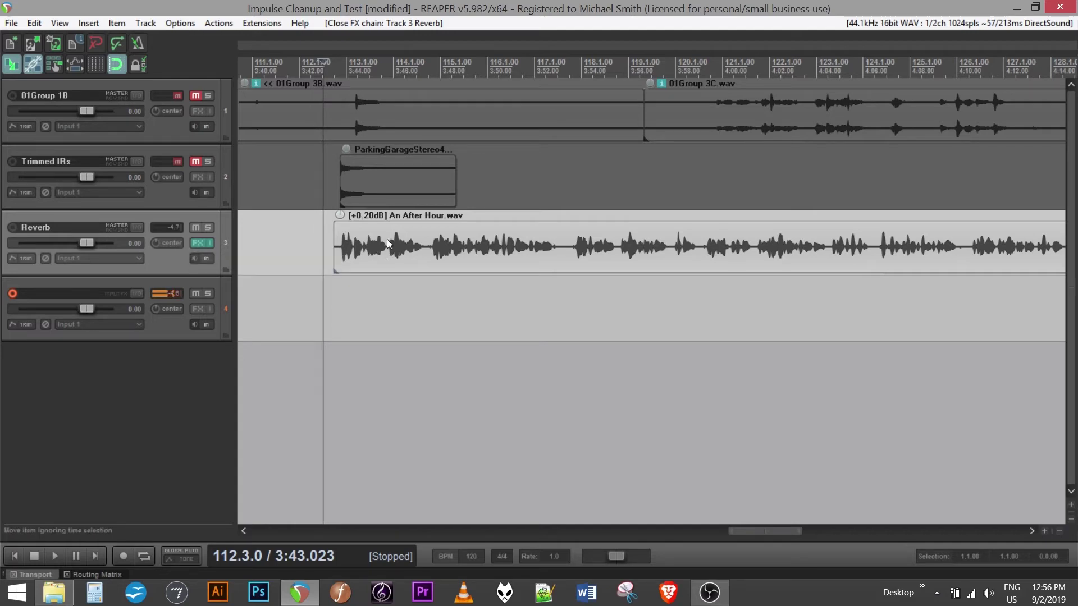
{"action": "left_click", "coordinate": [329, 217]}
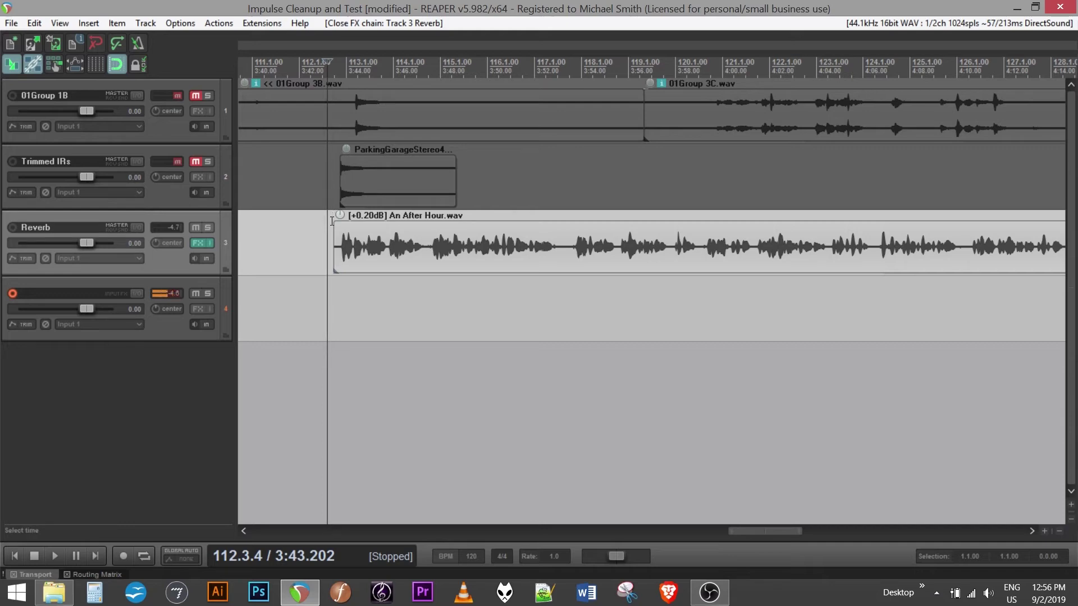